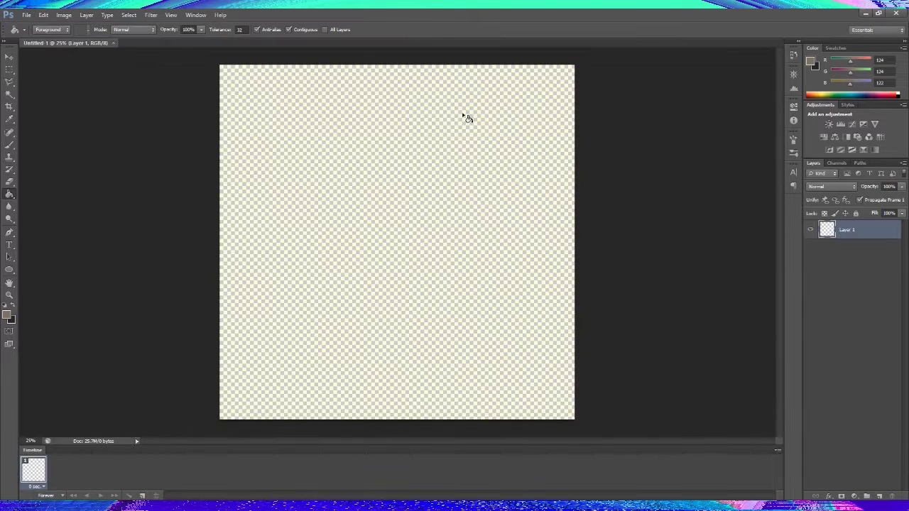
# Fill the empty Layer 1 with the grey-brown foreground colour using the Paint Bucket.
pyautogui.click(396, 226)
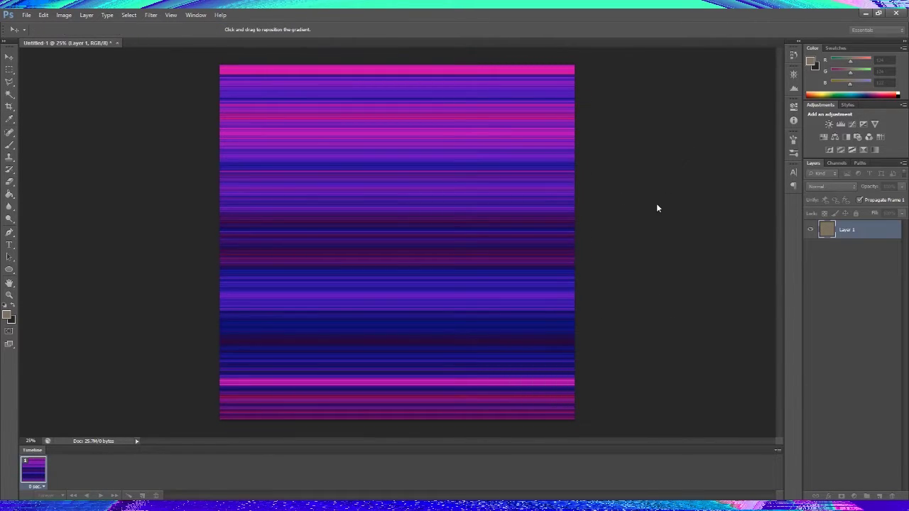
# Trial-squash Layer 1 to about 60% height, then commit it at full canvas height.
pyautogui.hotkey('ctrl', 't')
pyautogui.moveTo(397, 64)
pyautogui.mouseDown()
pyautogui.moveTo(397, 207)
pyautogui.moveTo(397, 65)
pyautogui.moveTo(397, 177)
pyautogui.mouseUp()
pyautogui.press('Return')
# Duplicate the striped layer and warp the copy into a wide triangular wedge.
pyautogui.hotkey('ctrl', 'j')
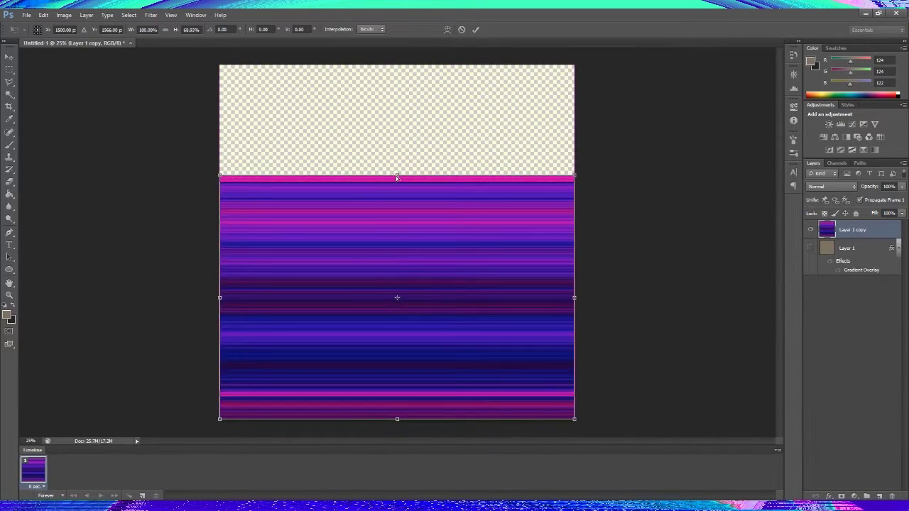
pyautogui.moveTo(219, 178); pyautogui.dragTo(399, 179)
pyautogui.moveTo(574, 176); pyautogui.dragTo(410, 180)
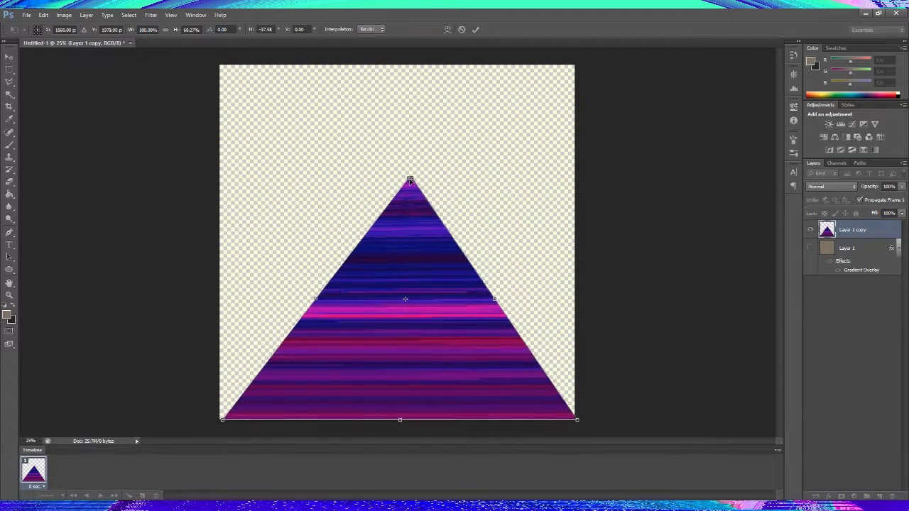
pyautogui.moveTo(410, 181)
pyautogui.mouseDown()
pyautogui.moveTo(422, 197)
pyautogui.moveTo(402, 171)
pyautogui.mouseUp()
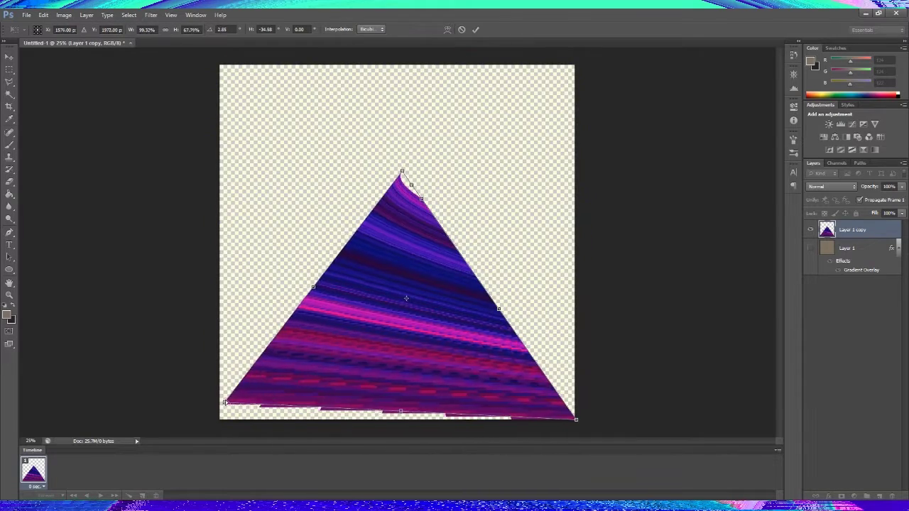
pyautogui.moveTo(224, 403)
pyautogui.mouseDown()
pyautogui.moveTo(331, 311)
pyautogui.moveTo(263, 334)
pyautogui.mouseUp()
# Curve the wedge's lower-left edge and apply the warp.
pyautogui.hotkey('ctrl', '-')
pyautogui.hotkey('ctrl', '-')
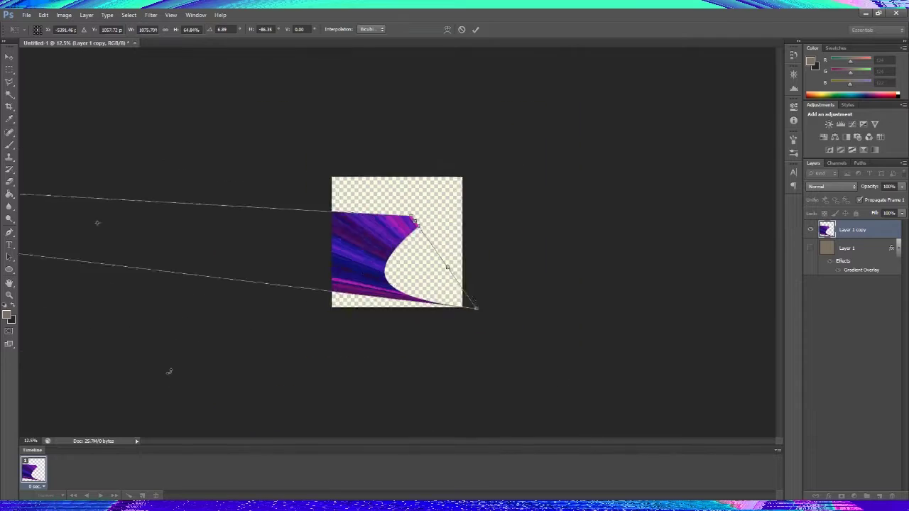
pyautogui.hotkey('ctrl', '-')
pyautogui.hotkey('ctrl', '-')
pyautogui.hotkey('ctrl', '-')
pyautogui.moveTo(128, 235); pyautogui.dragTo(130, 245)
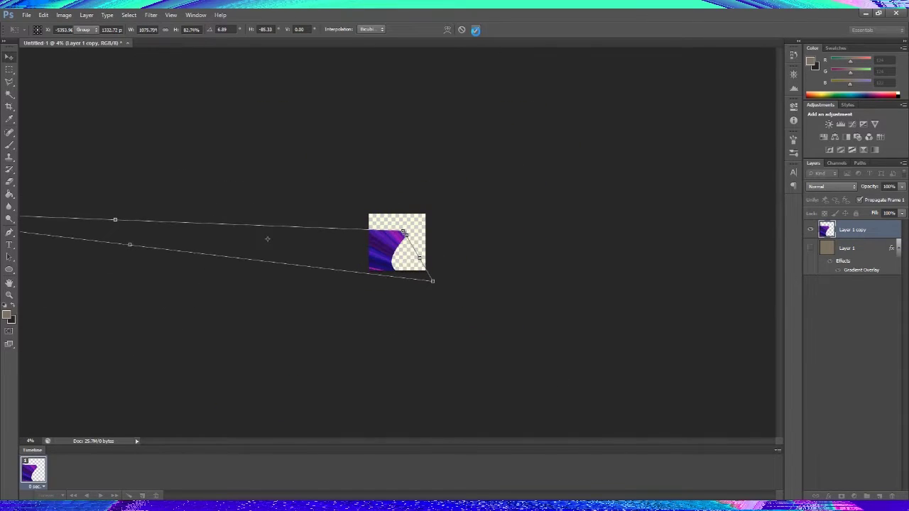
pyautogui.press('Return')
pyautogui.hotkey('ctrl', '+')
pyautogui.hotkey('ctrl', '+')
pyautogui.hotkey('ctrl', '+')
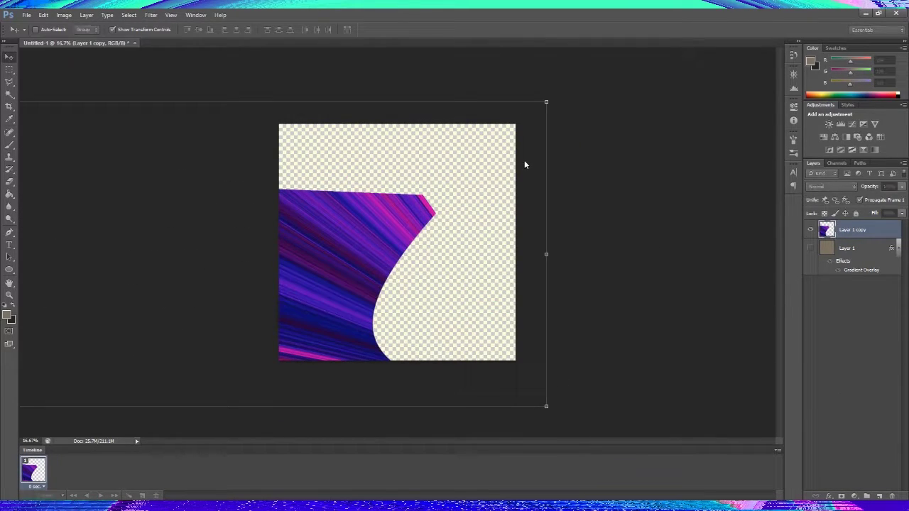
# Cancel a trial skew, reselect Layer 1 copy, and select the whole canvas.
pyautogui.moveTo(546, 101)
pyautogui.mouseDown()
pyautogui.moveTo(506, 179)
pyautogui.moveTo(450, 172)
pyautogui.mouseUp()
pyautogui.press('Escape')
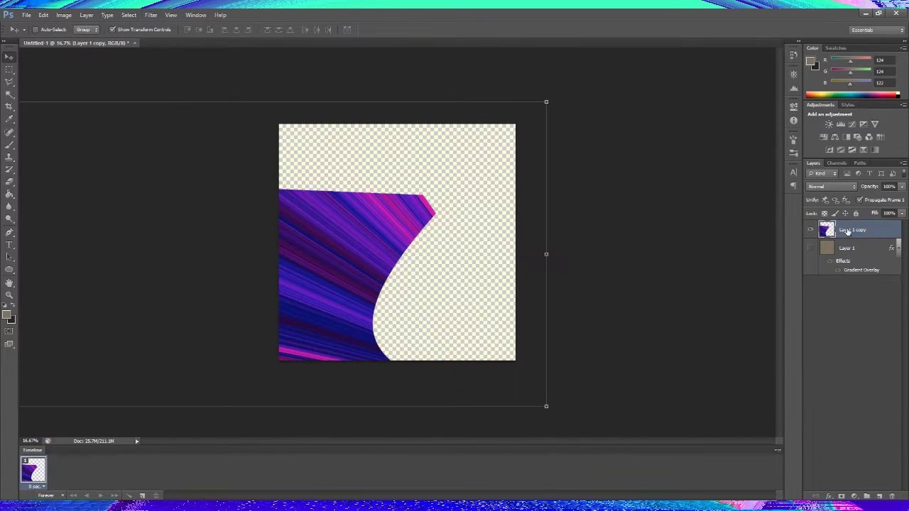
pyautogui.click(855, 367)
pyautogui.hotkey('alt', '.')
pyautogui.press('m')
pyautogui.hotkey('ctrl', 'a')
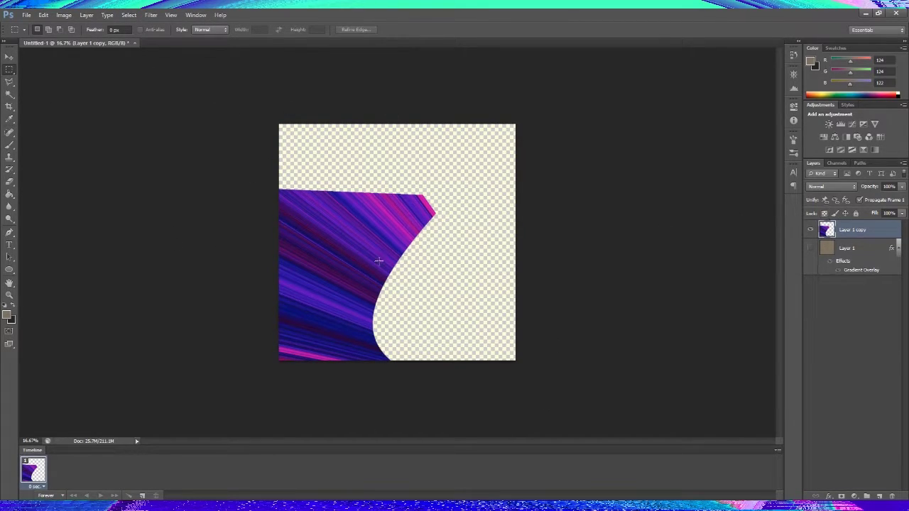
pyautogui.press('v')
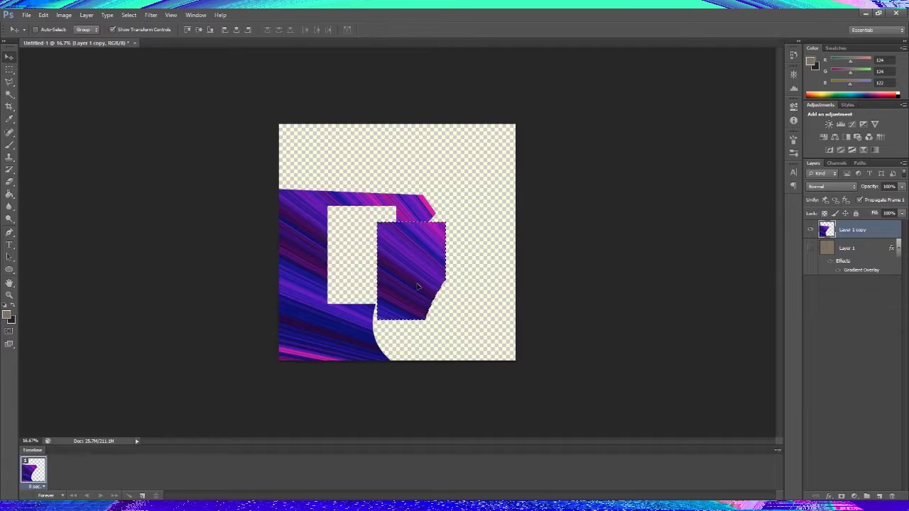
pyautogui.press('h')
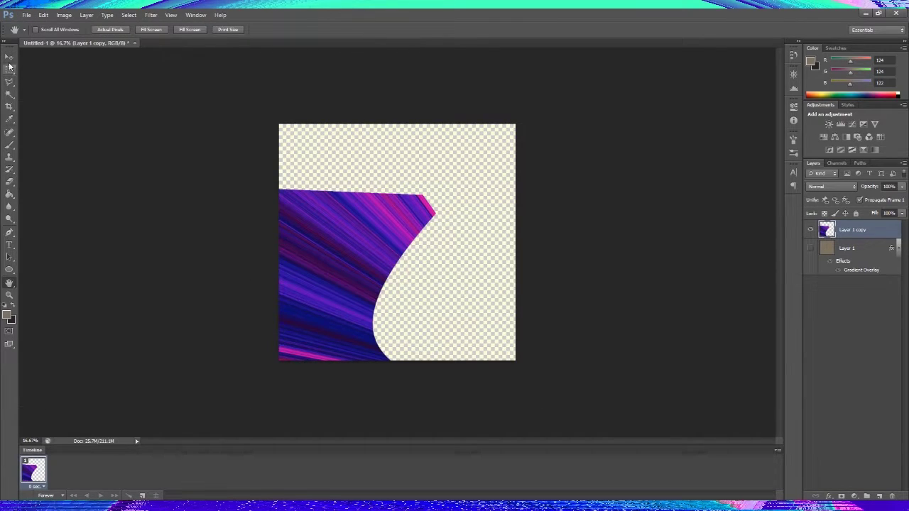
# Squeeze and rotate the wedge counter-clockwise, then add a new empty Layer 2.
pyautogui.hotkey('ctrl', 't')
pyautogui.moveTo(549, 230); pyautogui.dragTo(501, 224)
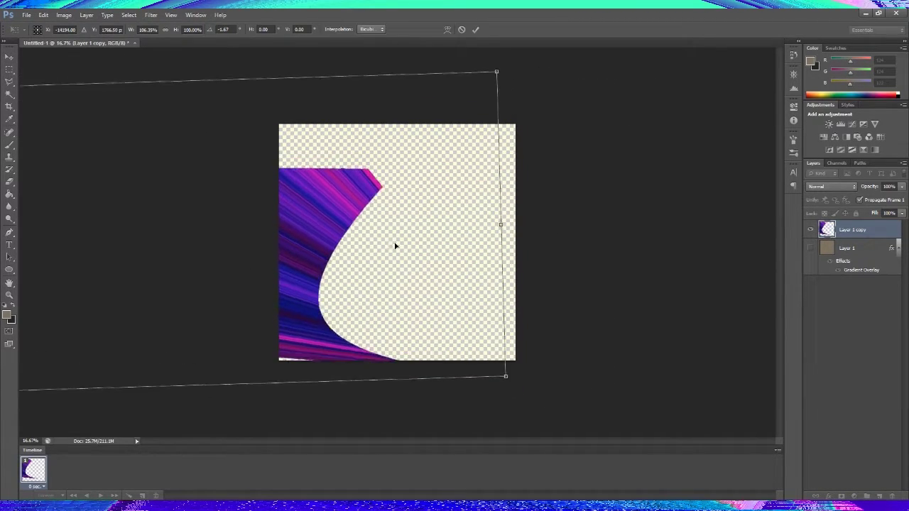
pyautogui.moveTo(395, 246)
pyautogui.mouseDown()
pyautogui.moveTo(601, 284)
pyautogui.moveTo(396, 274)
pyautogui.moveTo(377, 277)
pyautogui.moveTo(367, 294)
pyautogui.mouseUp()
pyautogui.hotkey('ctrl', '-')
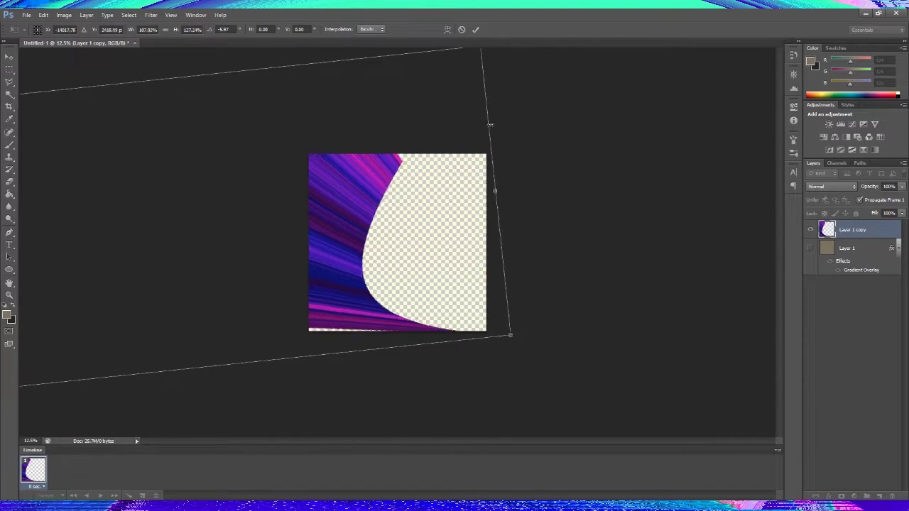
pyautogui.press('Return')
pyautogui.hotkey('ctrl', 'shift', 'alt', 'n')
# Fill Layer 2, copy Layer 1's gradient overlay onto it, and scale it to 75%.
pyautogui.press('g')
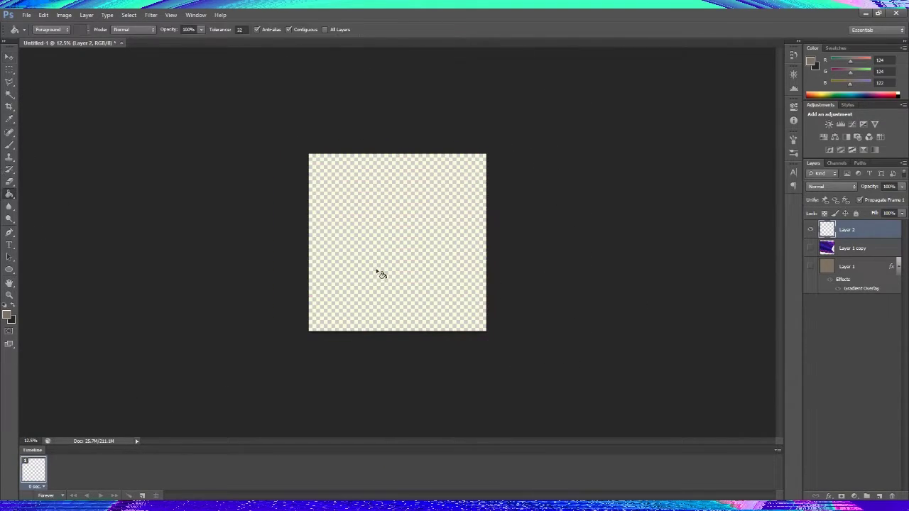
pyautogui.click(378, 274)
pyautogui.moveTo(892, 266); pyautogui.dragTo(849, 230)
pyautogui.press('v')
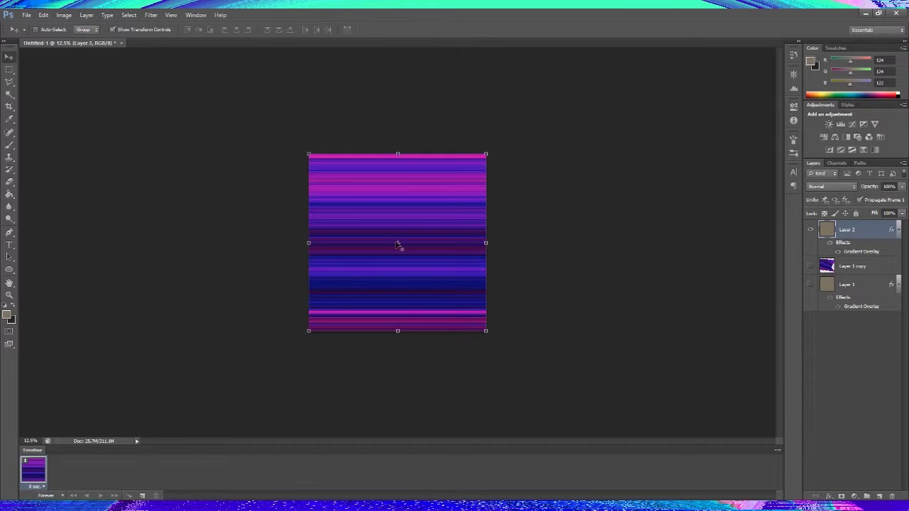
pyautogui.hotkey('ctrl', 't')
pyautogui.write('75')
pyautogui.press('Return')
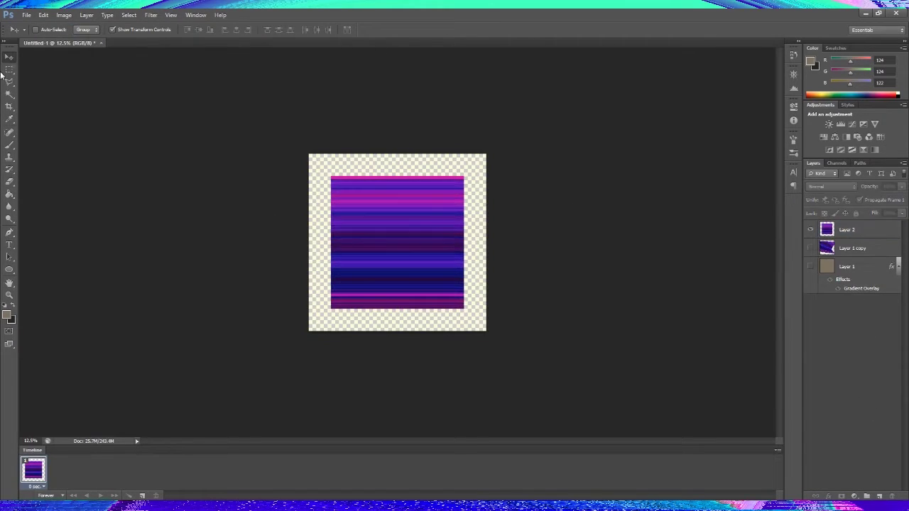
# Distort Layer 2 into a tall triangle with its apex at the top-right corner.
pyautogui.hotkey('ctrl', 't')
pyautogui.moveTo(463, 176); pyautogui.dragTo(473, 271)
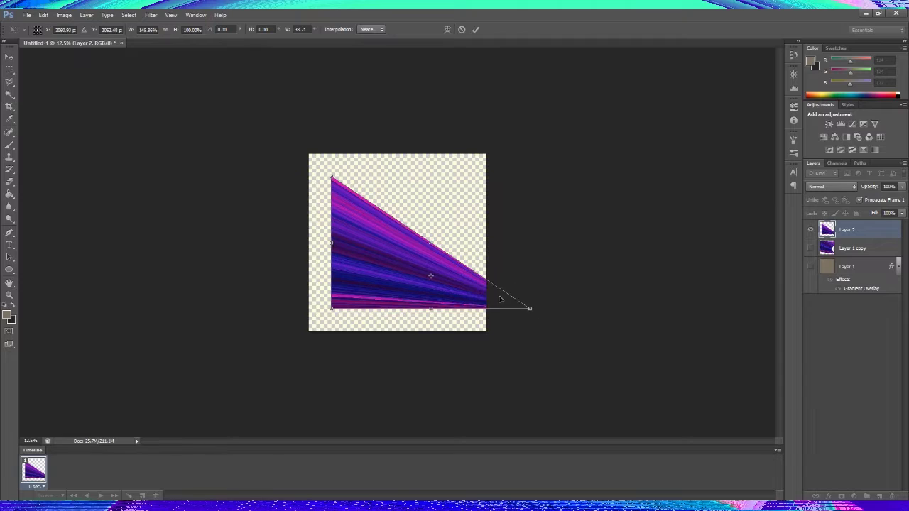
pyautogui.moveTo(500, 300); pyautogui.dragTo(412, 307)
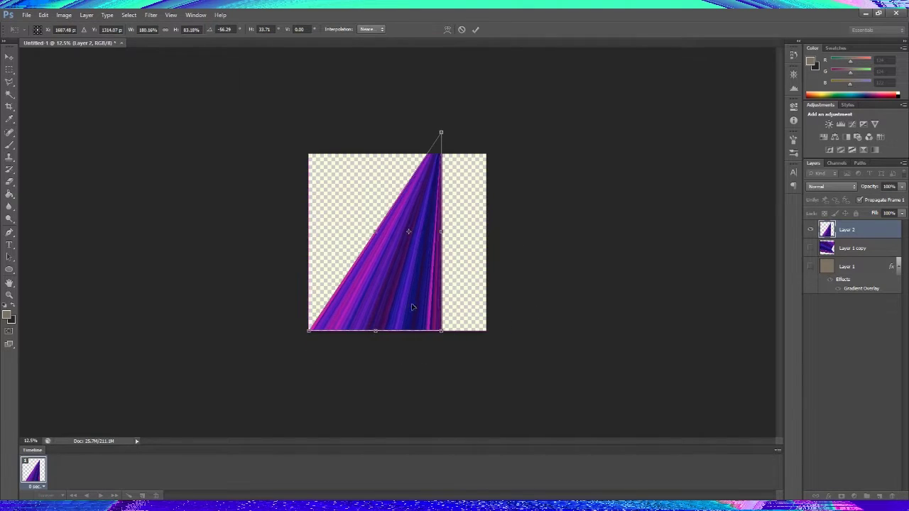
pyautogui.moveTo(441, 132)
pyautogui.mouseDown()
pyautogui.moveTo(489, 144)
pyautogui.moveTo(493, 134)
pyautogui.mouseUp()
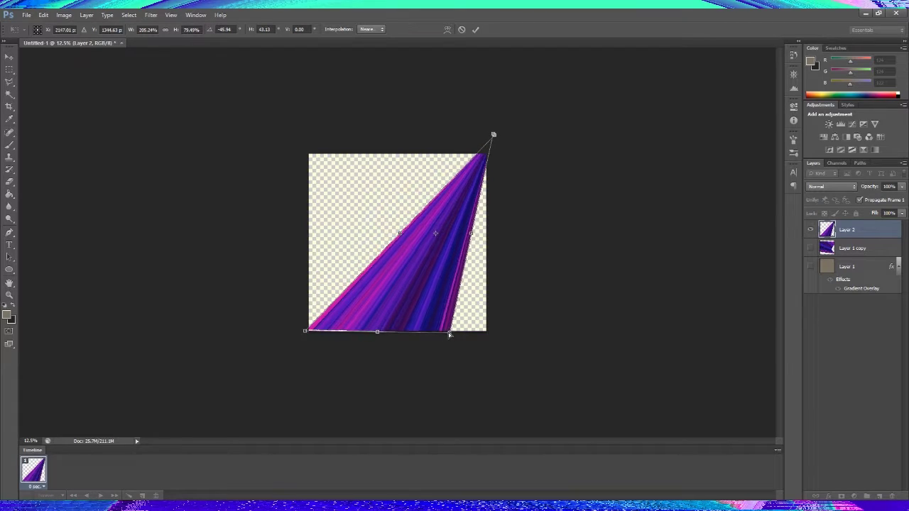
pyautogui.press('Return')
# Show striped Layer 1, then widen the fan's top-left corner with its apex pinned top-right.
pyautogui.click(811, 267)
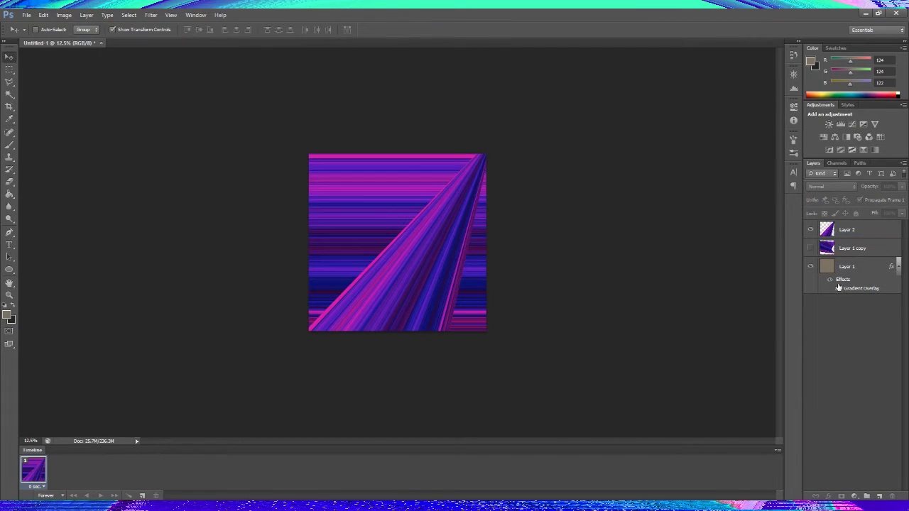
pyautogui.click(847, 230)
pyautogui.hotkey('ctrl', 't')
pyautogui.moveTo(301, 136); pyautogui.dragTo(353, 138)
pyautogui.moveTo(493, 136); pyautogui.dragTo(490, 150)
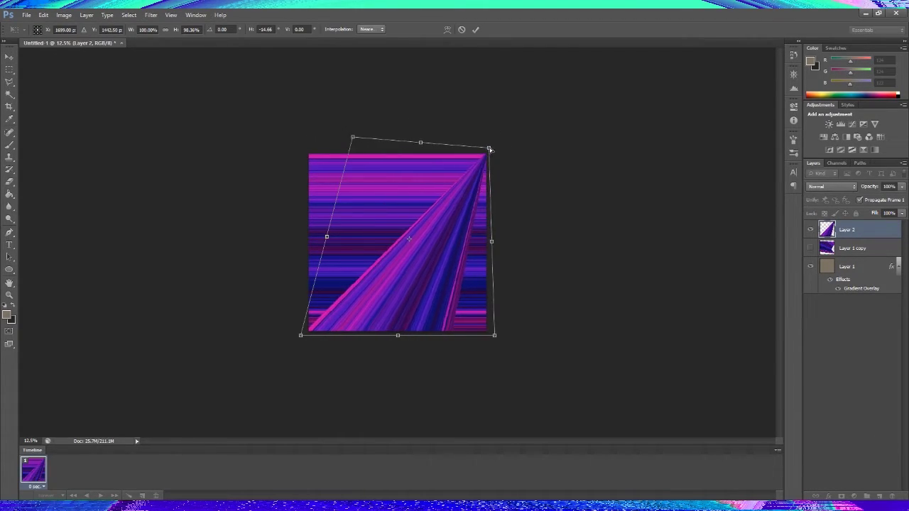
pyautogui.press('Return')
pyautogui.hotkey('ctrl', '+')
# Duplicate Layer 1 and switch the copy's Gradient Overlay to a pink square gradient.
pyautogui.click(847, 266)
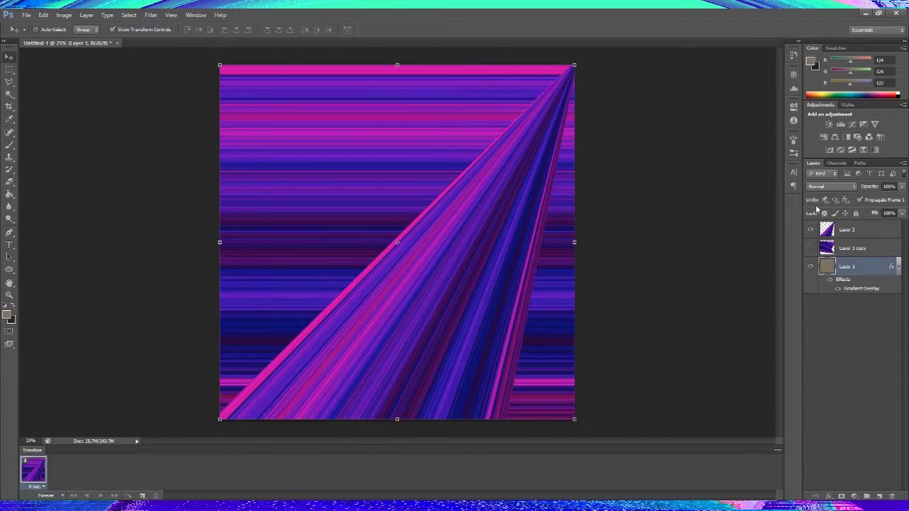
pyautogui.hotkey('ctrl', 'j')
pyautogui.doubleClick(860, 288)
pyautogui.press('Return')
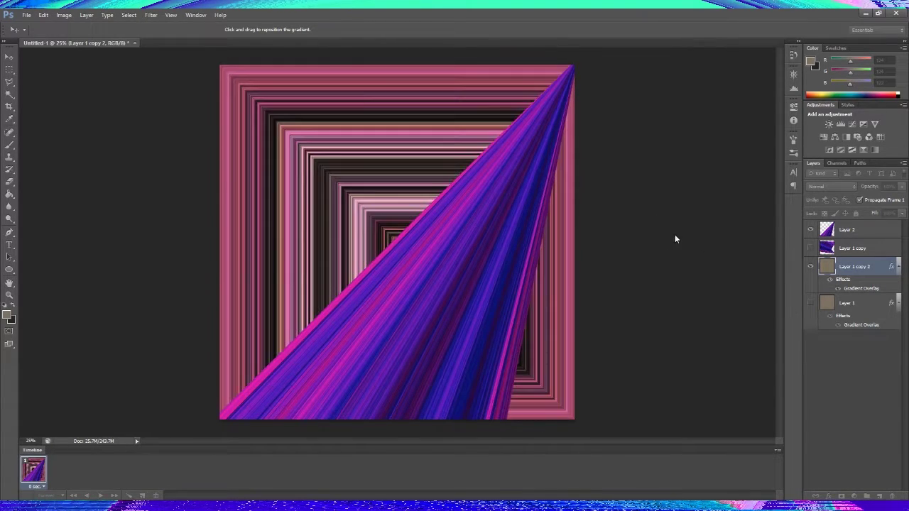
# Confirm the square gradient style and make a merged copy, Layer 1 copy 3.
pyautogui.press('Return')
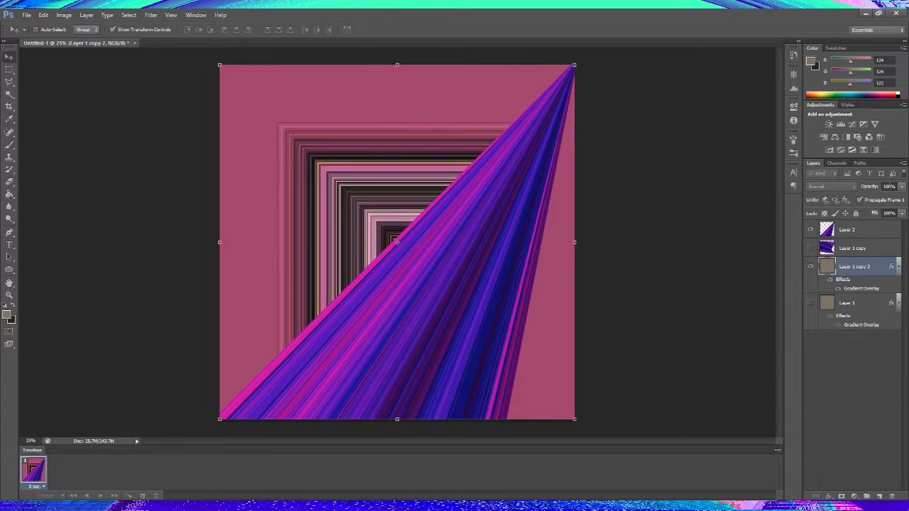
pyautogui.hotkey('ctrl', 'j')
pyautogui.press('m')
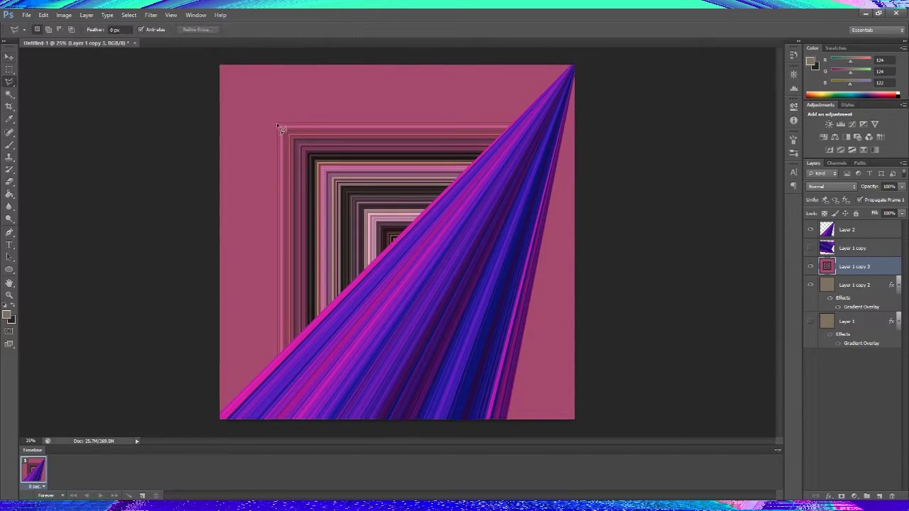
# Zoom to 50%, select a large rectangle of the squares, and shift it into position.
pyautogui.scroll(2, 295, 144)
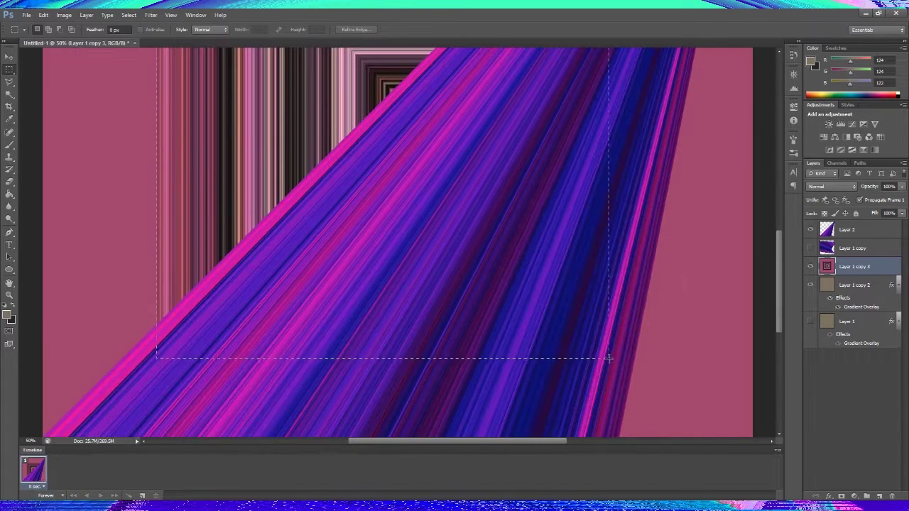
pyautogui.moveTo(609, 252); pyautogui.dragTo(633, 438)
pyautogui.press('v')
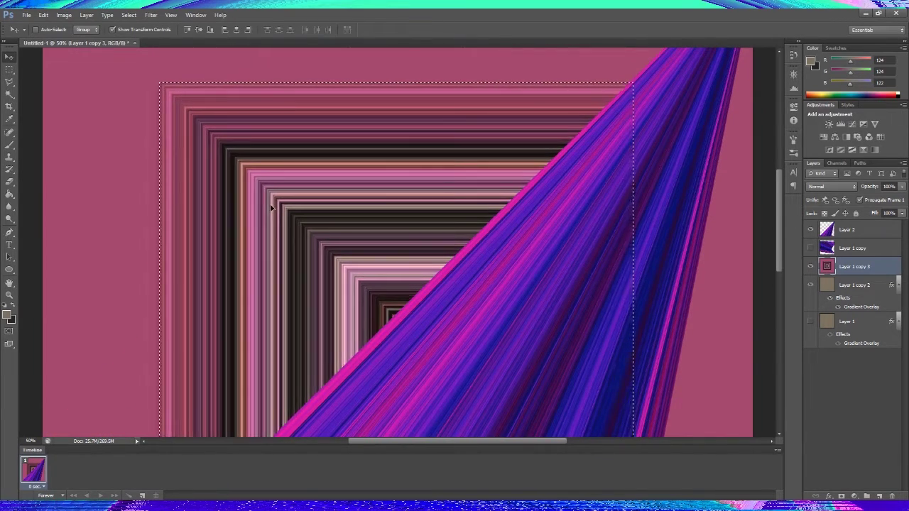
pyautogui.moveTo(270, 207); pyautogui.dragTo(294, 209)
# Duplicate the squares as Layer 3, commit its transform, and undo a trial colour overlay.
pyautogui.hotkey('ctrl', '-')
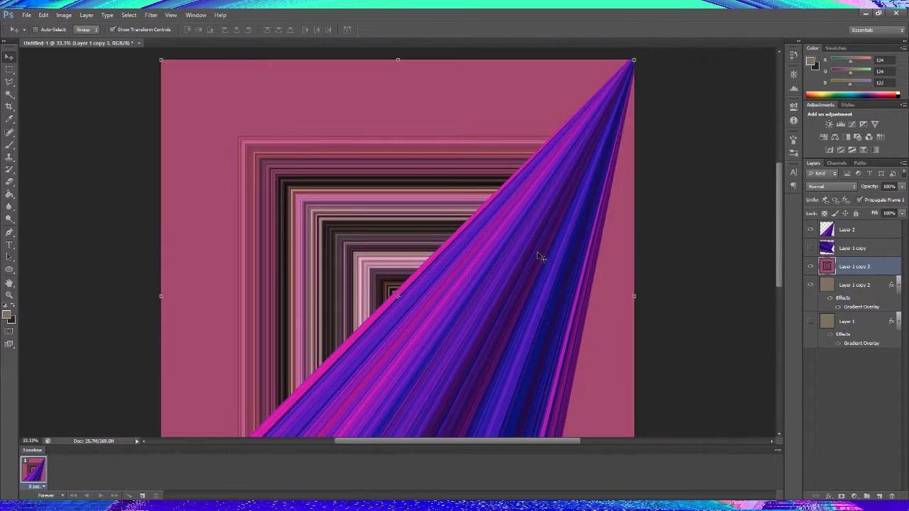
pyautogui.hotkey('ctrl', 'j')
pyautogui.scroll(-2, 538, 255)
pyautogui.hotkey('ctrl', '-')
pyautogui.hotkey('ctrl', 't')
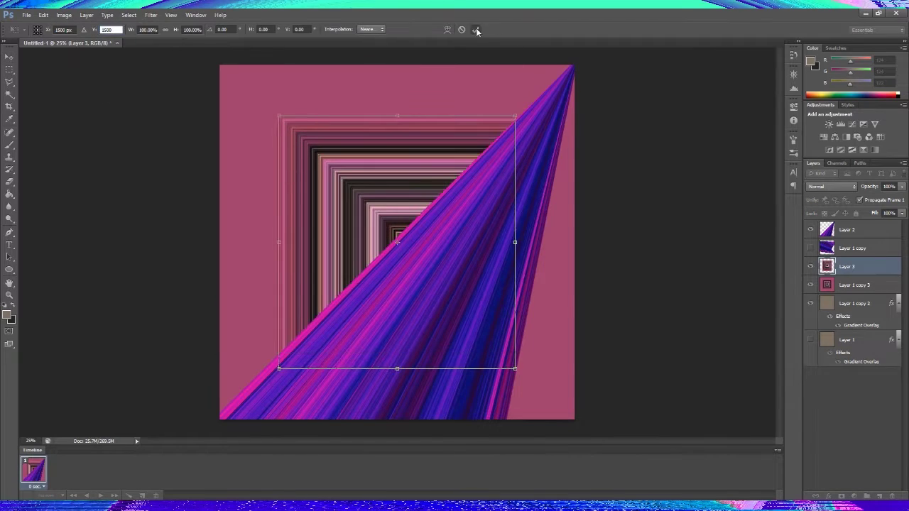
pyautogui.click(477, 31)
pyautogui.click(841, 273)
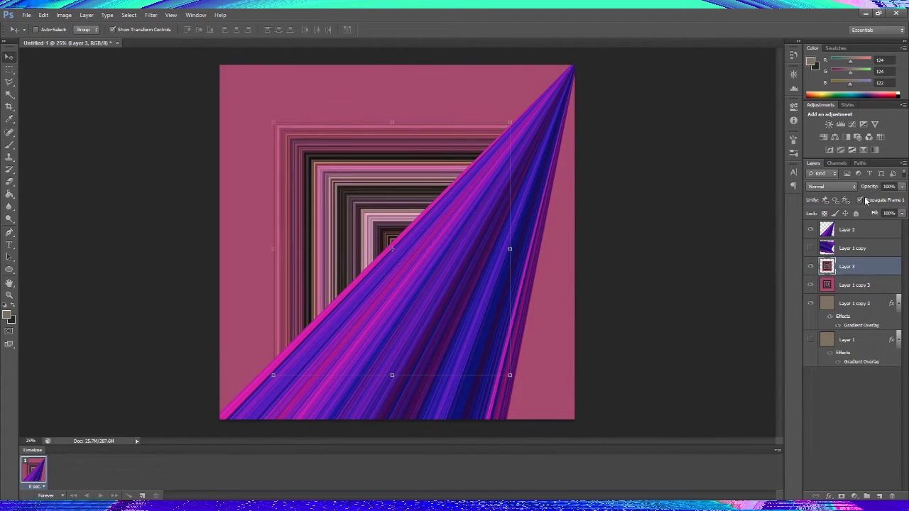
pyautogui.press('h')
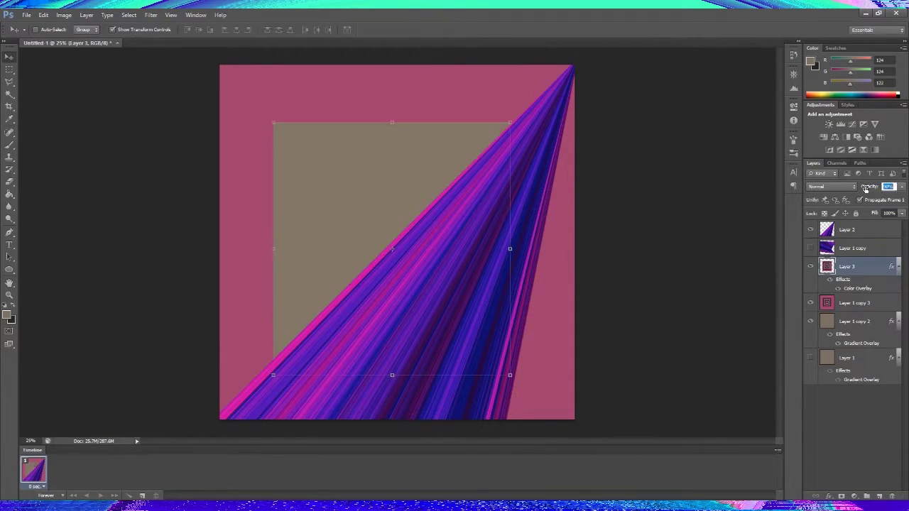
pyautogui.hotkey('ctrl', 'z')
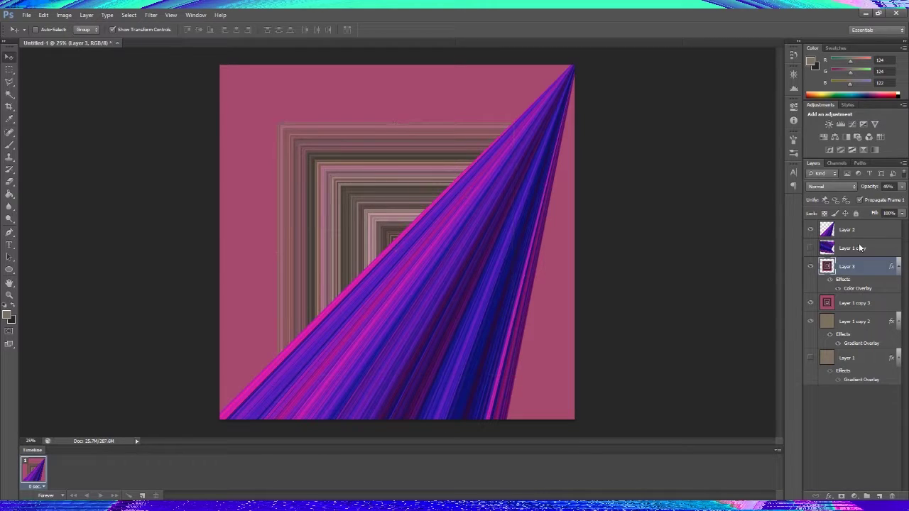
pyautogui.click(854, 284)
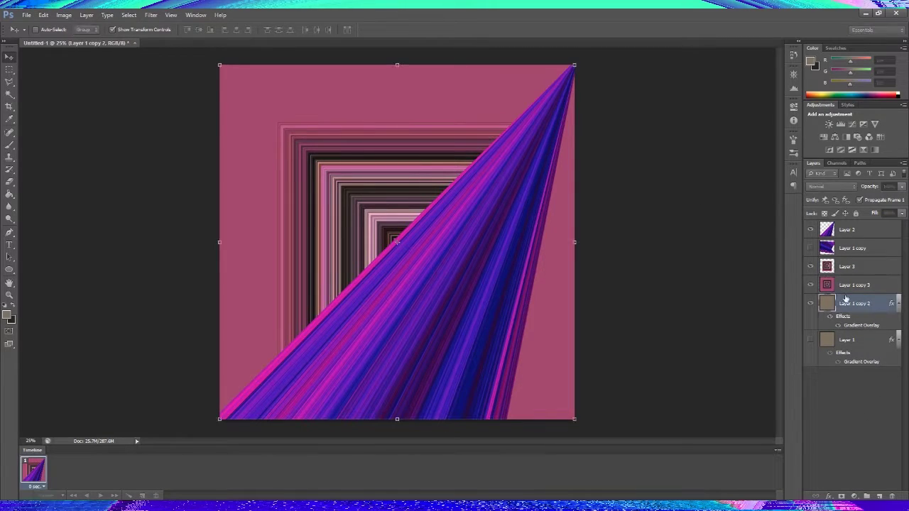
# Draw an Ellipse 1 circle with a pink gradient overlay in the top-left corner.
pyautogui.hotkey('ctrl', 'shift', 'alt', 'n')
pyautogui.press('u')
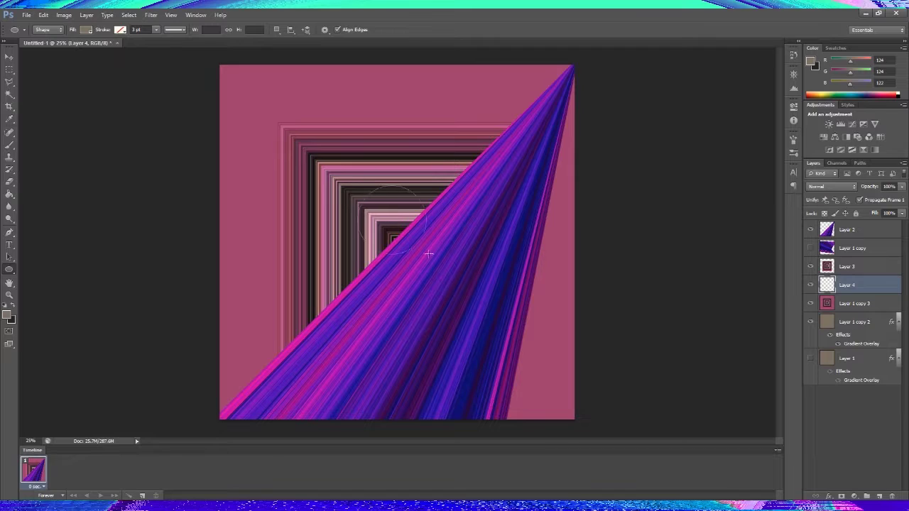
pyautogui.press('v')
pyautogui.moveTo(565, 258); pyautogui.dragTo(436, 304)
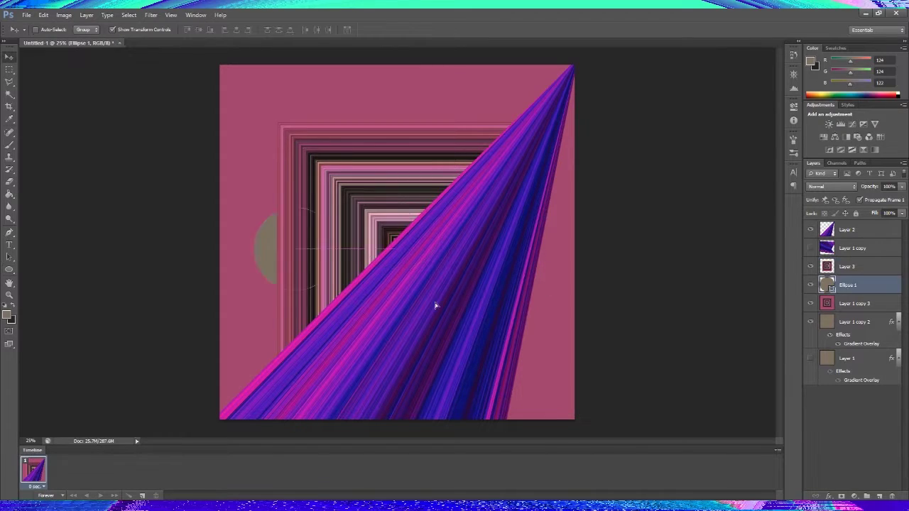
pyautogui.press('h')
pyautogui.press('i')
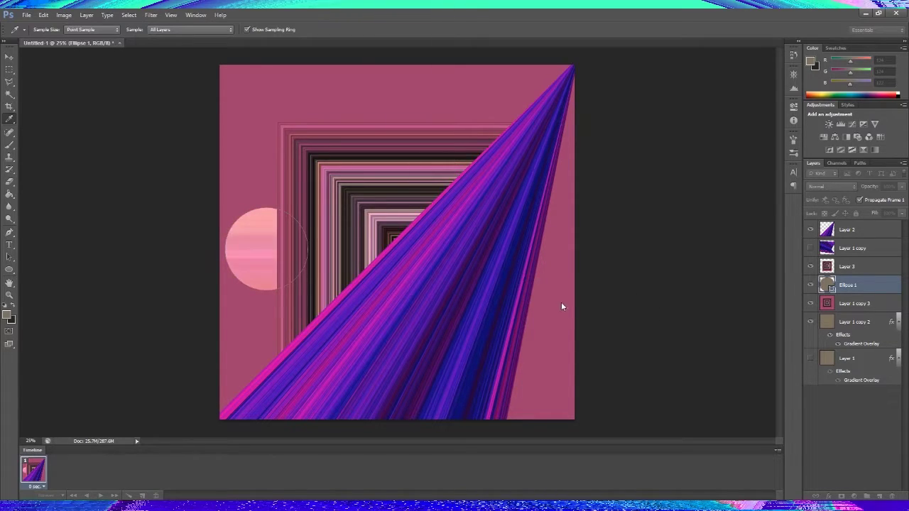
pyautogui.click(878, 430)
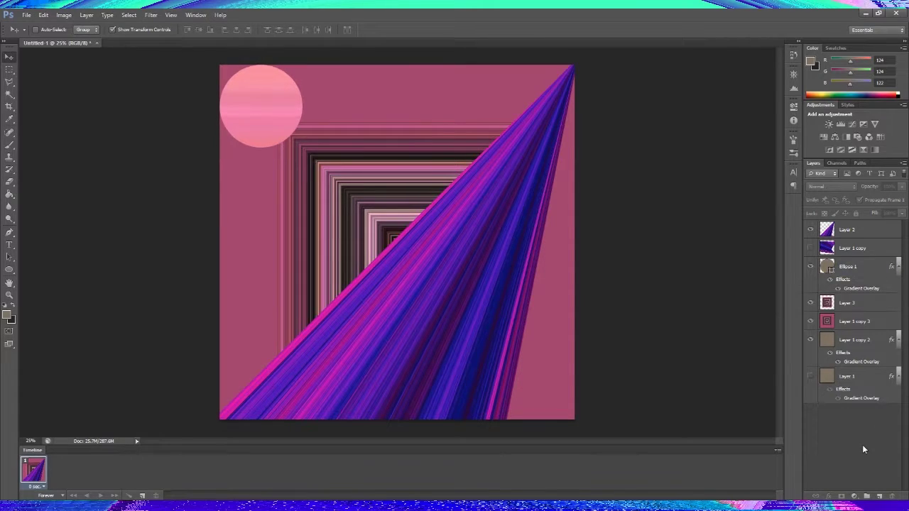
# Hide Layer 1 copy 3 and review Layer 1 copy 2's gradient overlay settings.
pyautogui.click(810, 321)
pyautogui.click(810, 376)
pyautogui.click(811, 376)
pyautogui.doubleClick(861, 362)
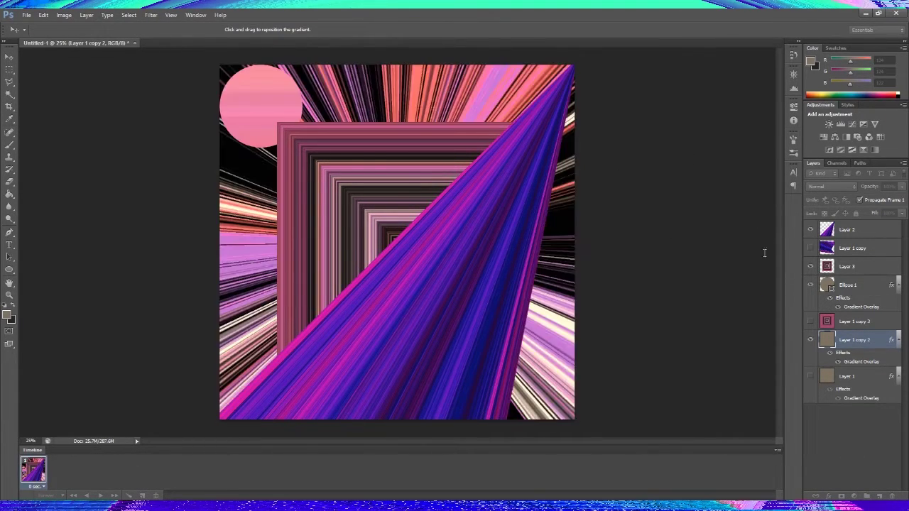
pyautogui.click(879, 442)
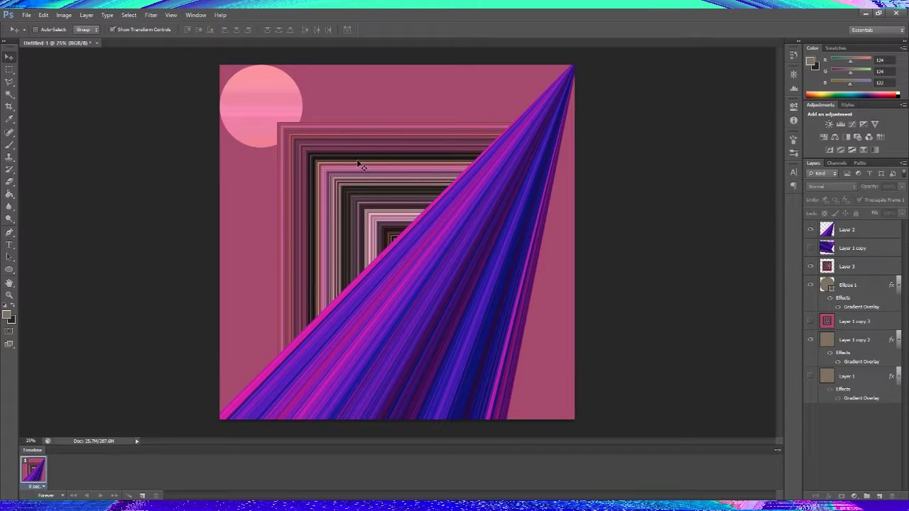
# Show Layer 1 copy, move it beneath Layer 3, and shrink its streaks toward 21%.
pyautogui.click(811, 248)
pyautogui.moveTo(851, 248); pyautogui.dragTo(851, 274)
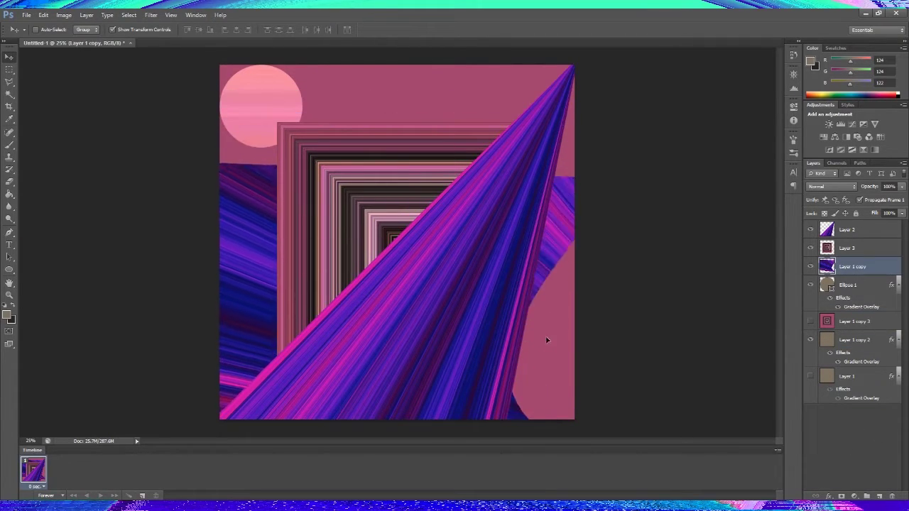
pyautogui.hotkey('ctrl', 't')
pyautogui.hotkey('ctrl', '-')
pyautogui.hotkey('ctrl', '-')
pyautogui.hotkey('ctrl', '-')
pyautogui.moveTo(41, 189); pyautogui.dragTo(406, 275)
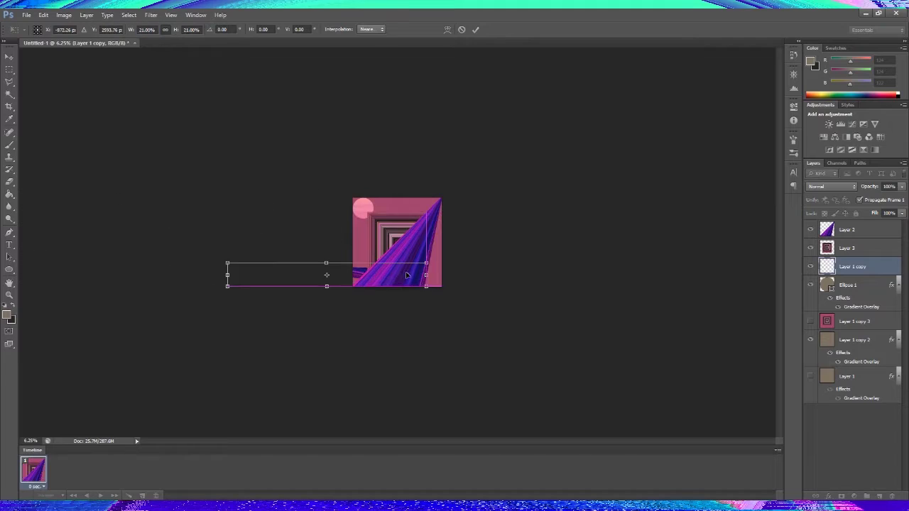
# Flip and move the streaks at -21, cancel that transform, then duplicate Layer 3.
pyautogui.click(190, 29)
pyautogui.write('-21')
pyautogui.hotkey('ctrl', '+')
pyautogui.hotkey('ctrl', '+')
pyautogui.hotkey('ctrl', '+')
pyautogui.hotkey('ctrl', '+')
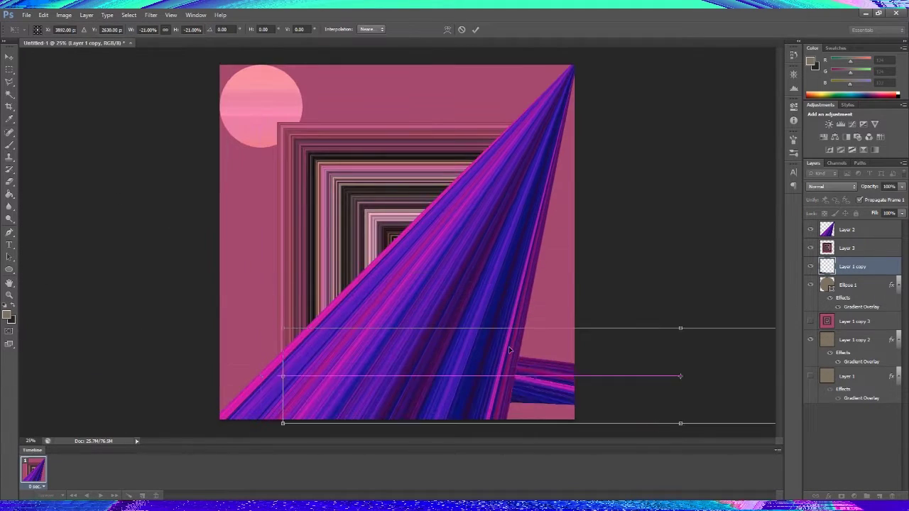
pyautogui.moveTo(509, 349); pyautogui.dragTo(597, 103)
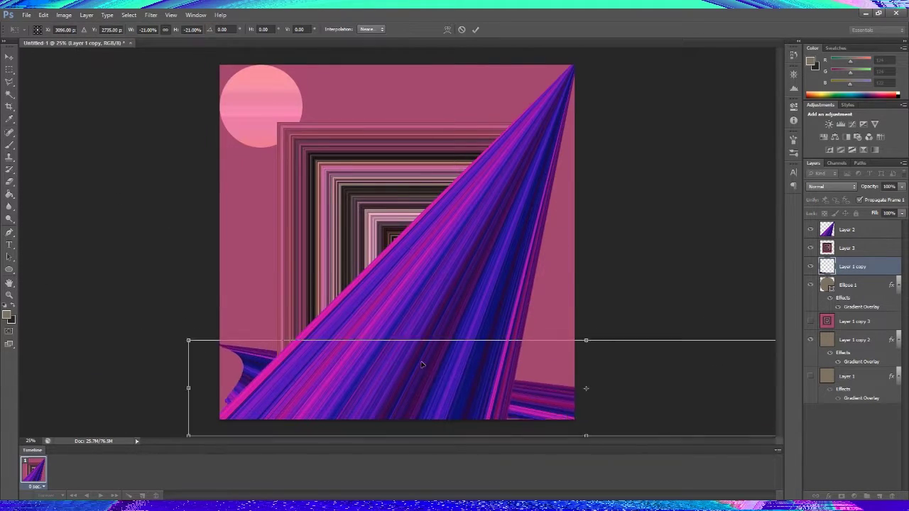
pyautogui.click(462, 30)
pyautogui.hotkey('alt', ']')
pyautogui.hotkey('ctrl', 'j')
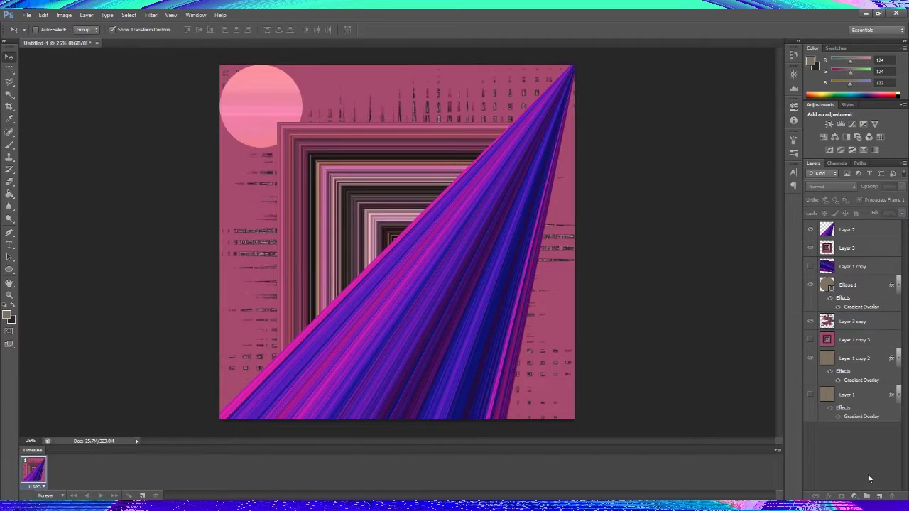
# Show Layer 3 and its spiky copy, and move Layer 3 copy above Layer 3.
pyautogui.click(839, 443)
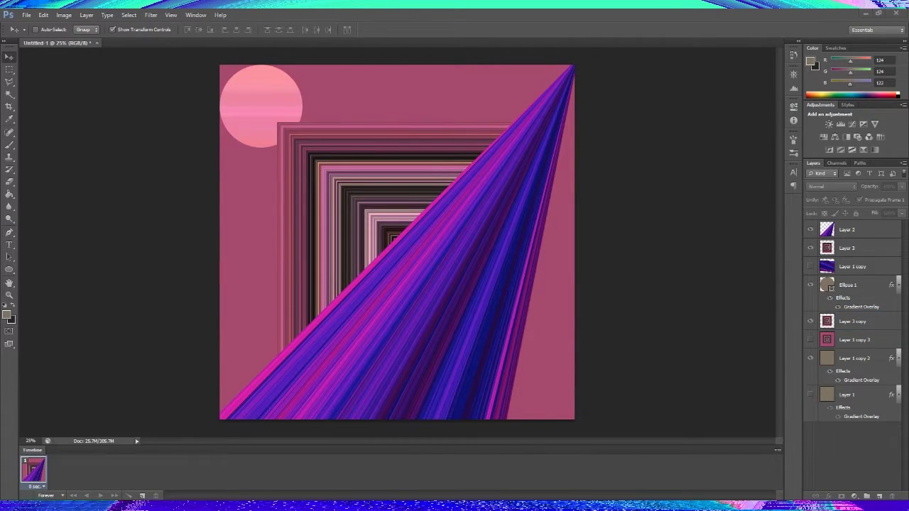
pyautogui.click(853, 321)
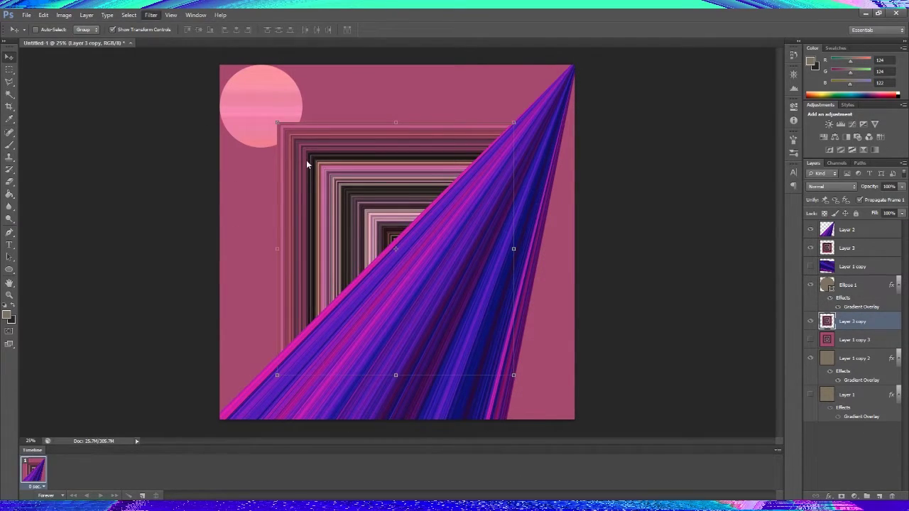
pyautogui.click(853, 433)
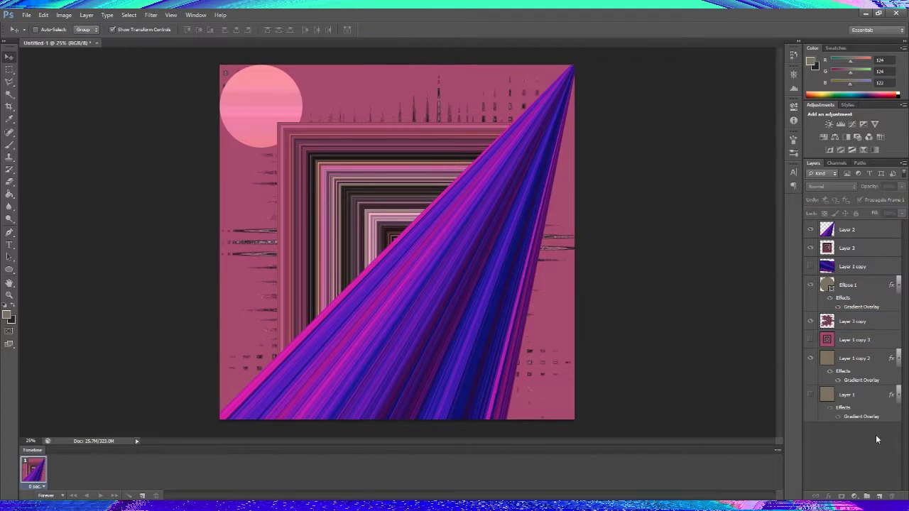
pyautogui.click(812, 248)
pyautogui.click(812, 248)
pyautogui.moveTo(852, 321); pyautogui.dragTo(856, 248)
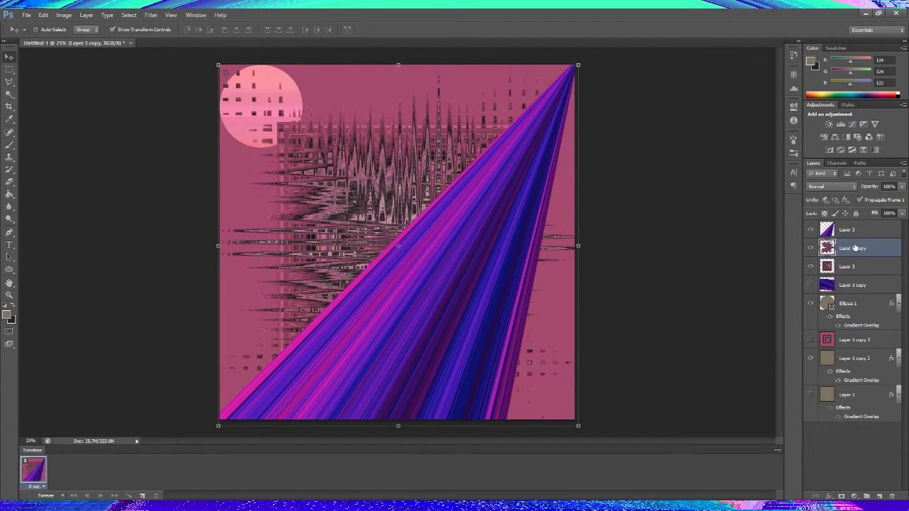
# Duplicate Ellipse 1, try Exclusion and other blend modes on the spiky layer, then hide it.
pyautogui.keyDown('alt'); pyautogui.moveTo(852, 305); pyautogui.dragTo(852, 239); pyautogui.keyUp('alt')
pyautogui.click(853, 284)
pyautogui.hotkey('alt', 'shift', 'x')
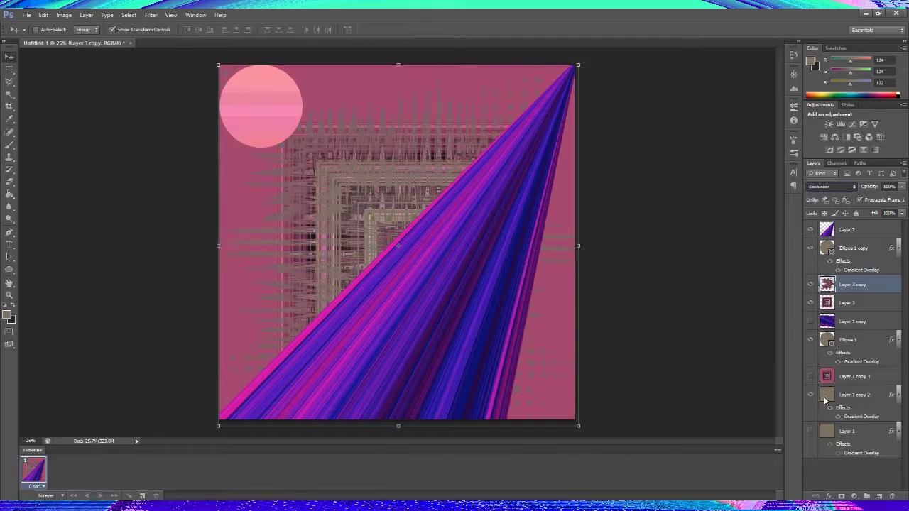
pyautogui.scroll(-3, 826, 186)
pyautogui.press('Up')
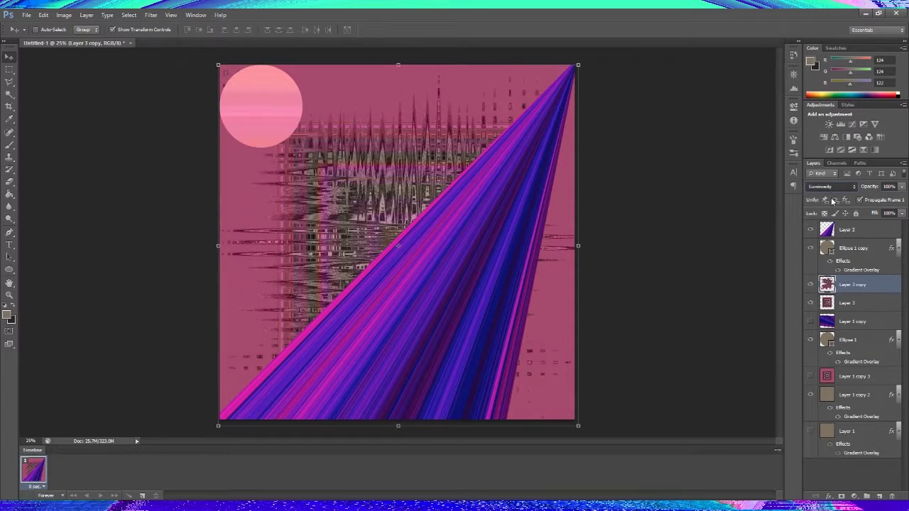
pyautogui.press('Up')
pyautogui.press('Up')
pyautogui.press('Up')
pyautogui.press('Up')
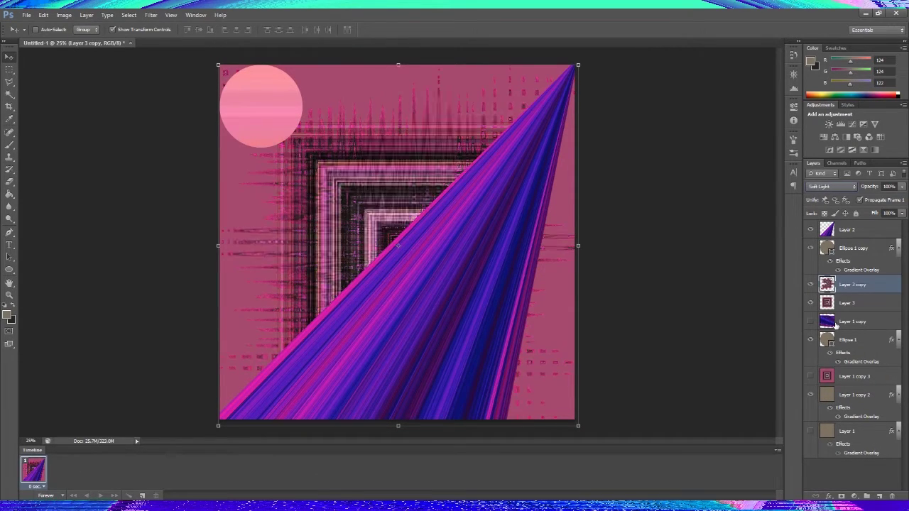
pyautogui.press('Up')
pyautogui.click(861, 477)
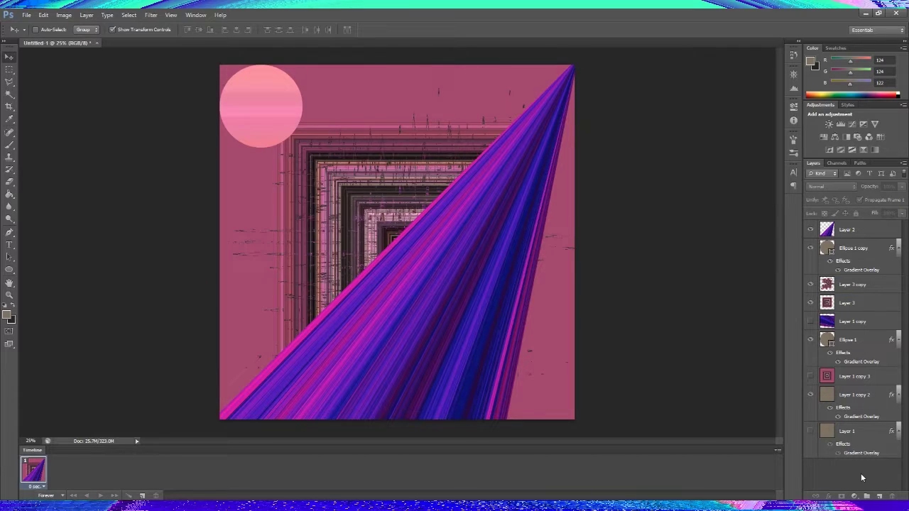
pyautogui.hotkey('ctrl', ',')
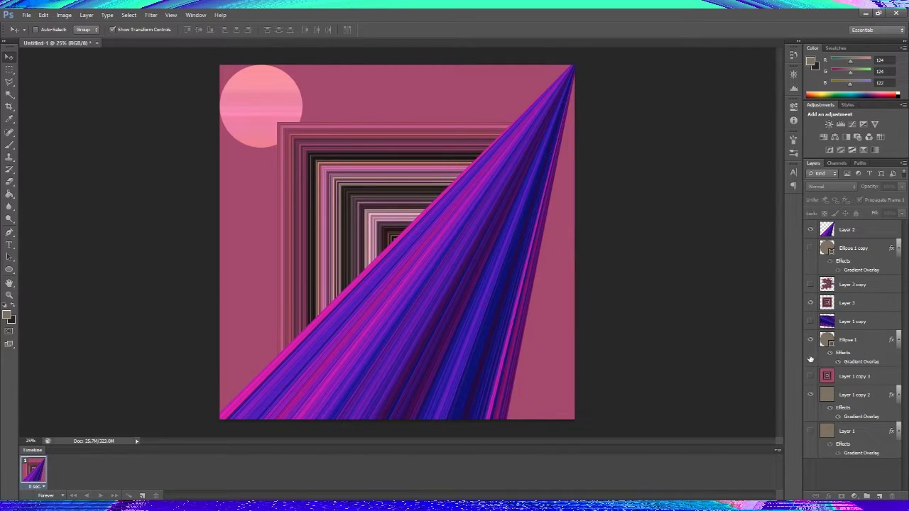
# Duplicate Layer 3 as Layer 3 copy 2 and distort it into jagged glitch spikes.
pyautogui.click(849, 303)
pyautogui.hotkey('ctrl', 'j')
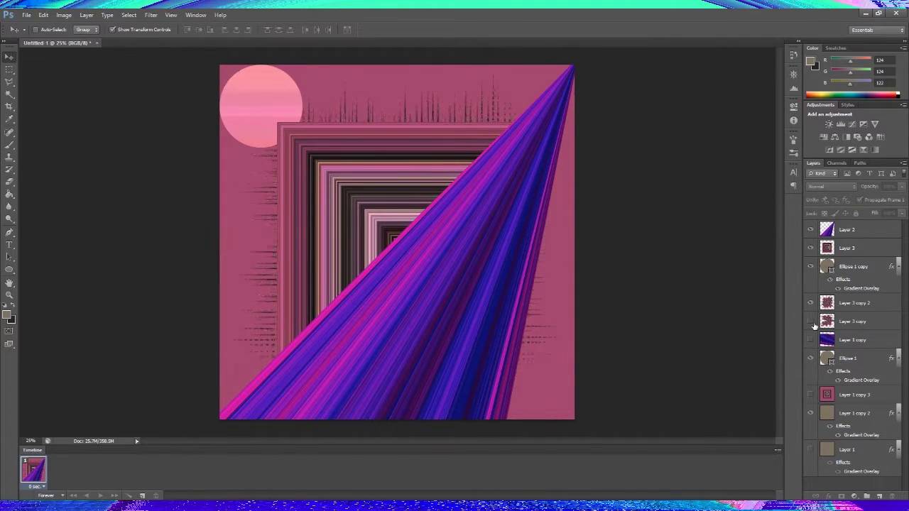
pyautogui.press('m')
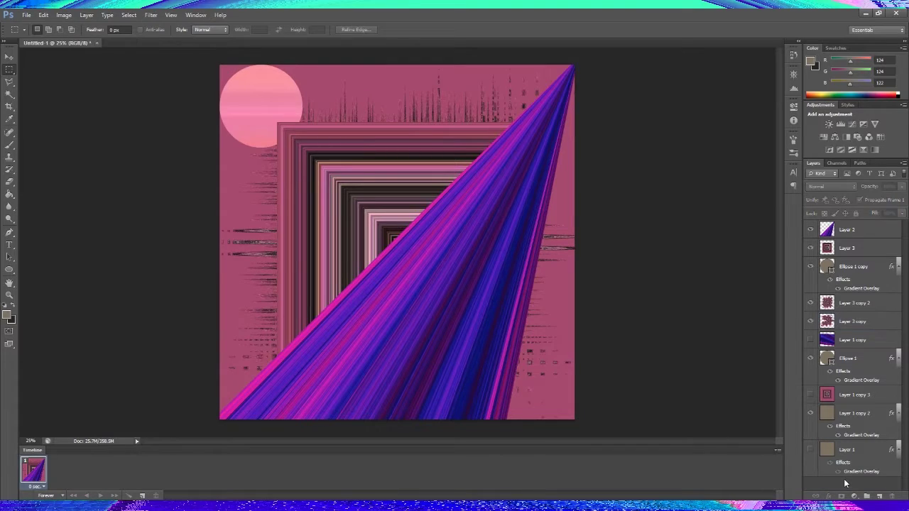